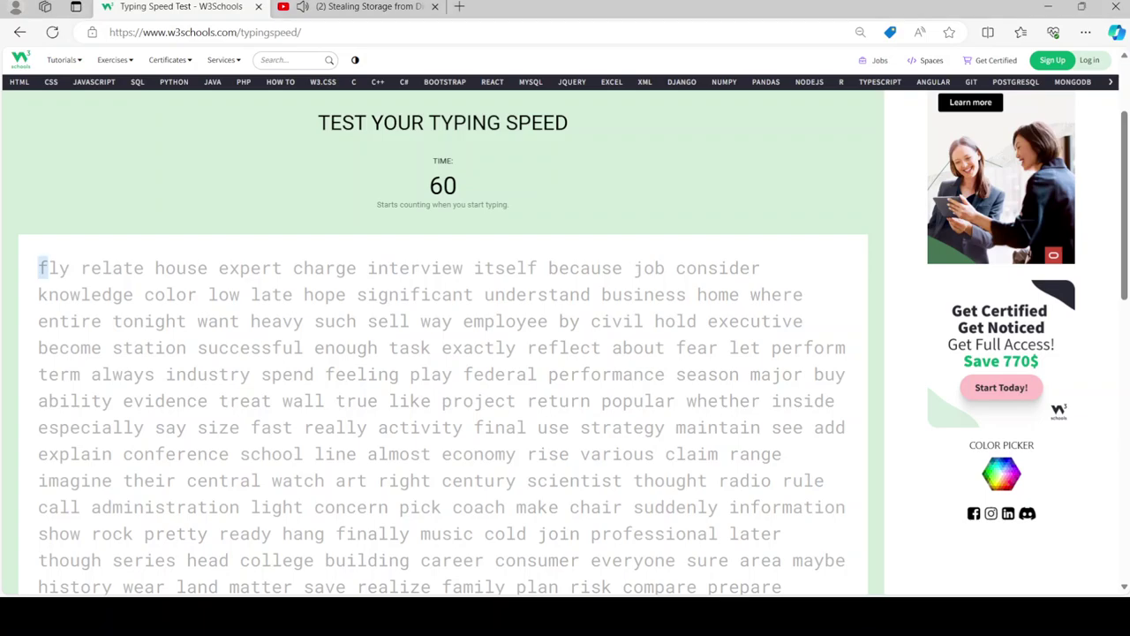
pyautogui.write('fly relate house expert ')
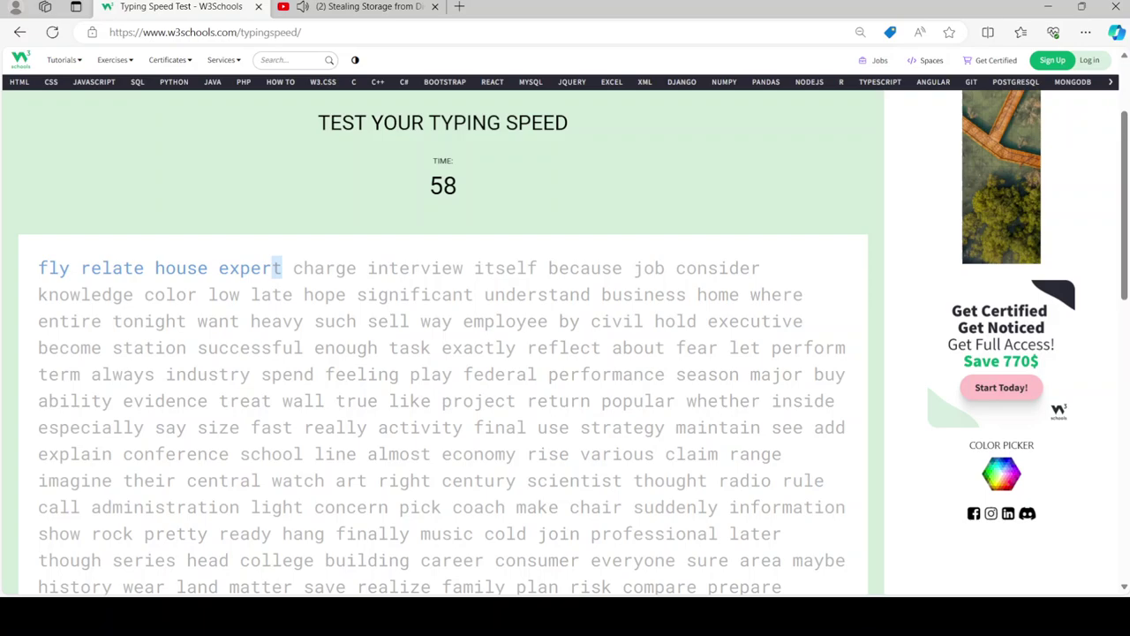
pyautogui.write('charge inter')
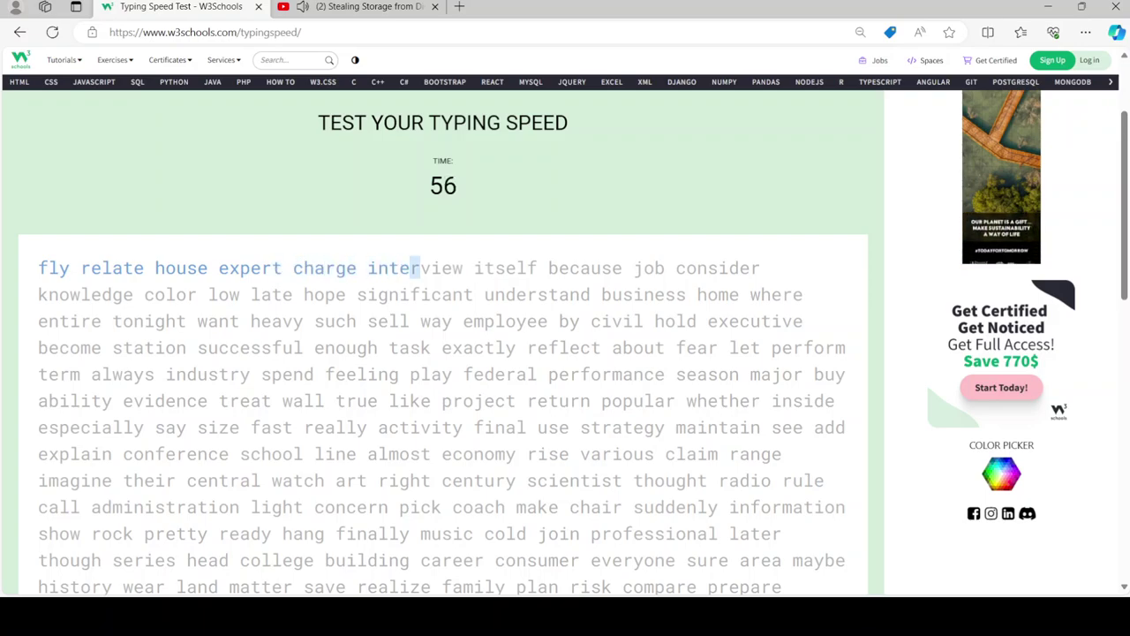
pyautogui.write('view itself be')
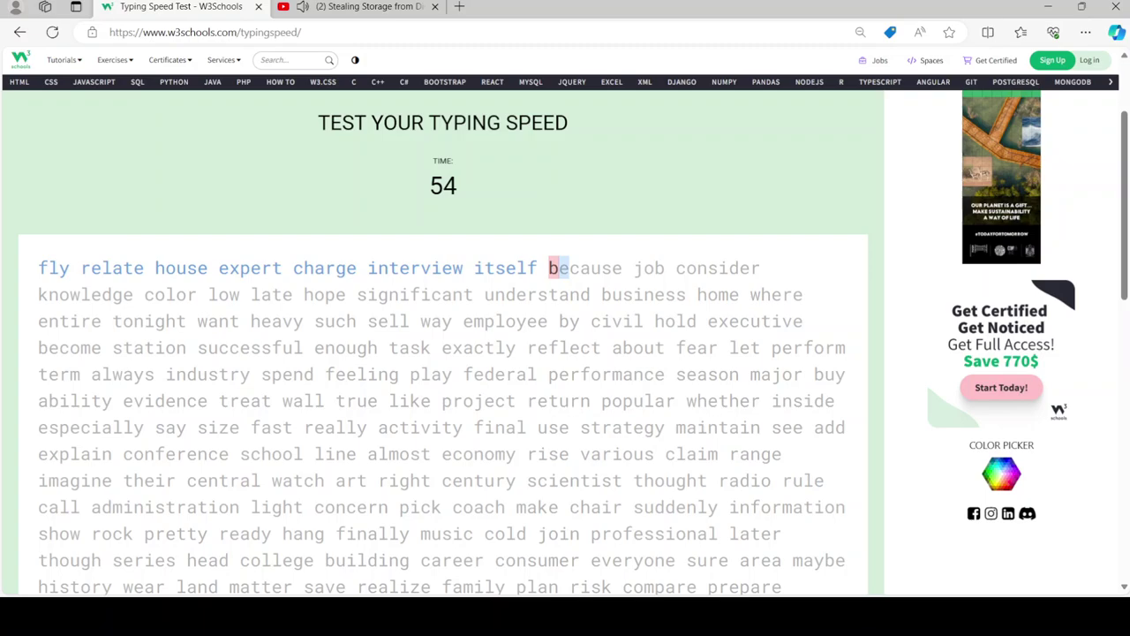
pyautogui.write('ecause job co')
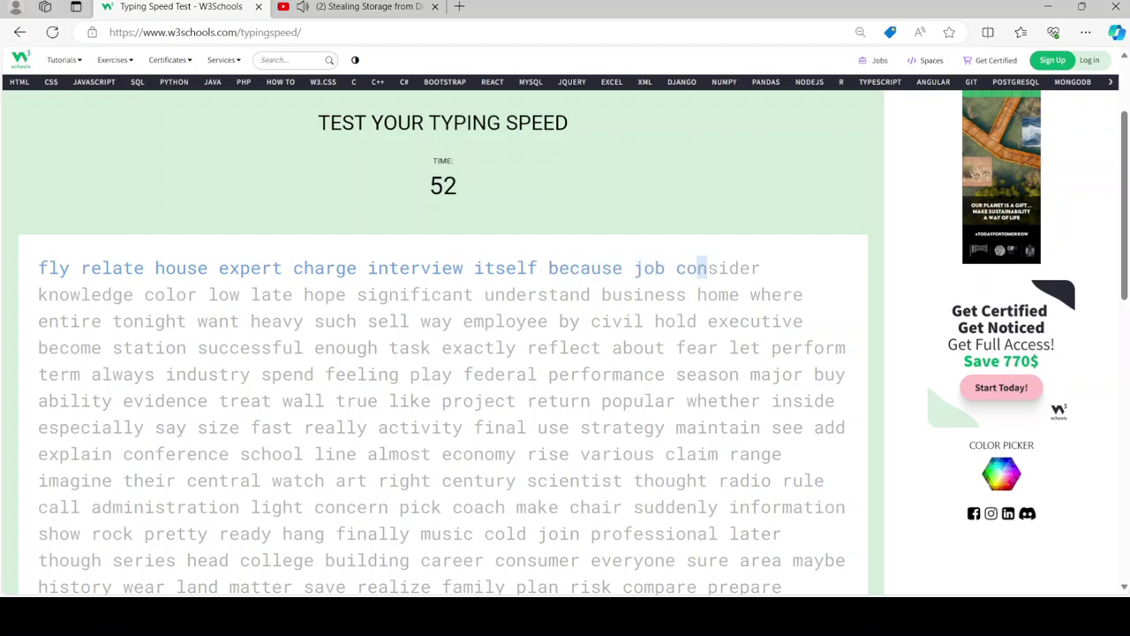
pyautogui.write('nsider knowledge colo')
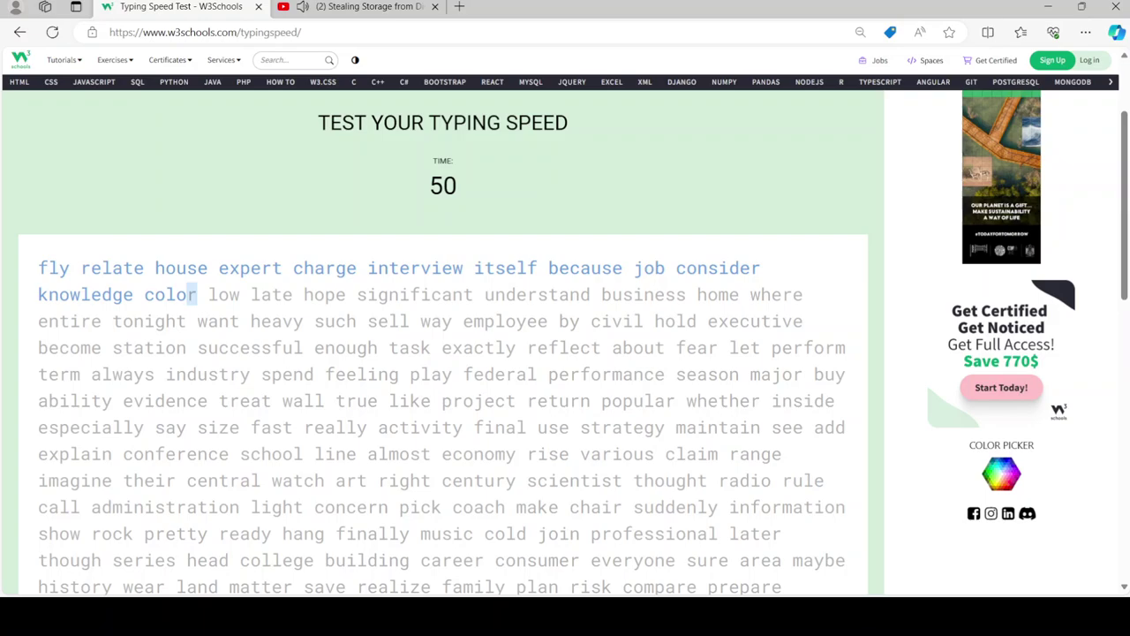
pyautogui.write('r low ')
pyautogui.write('late hope significan')
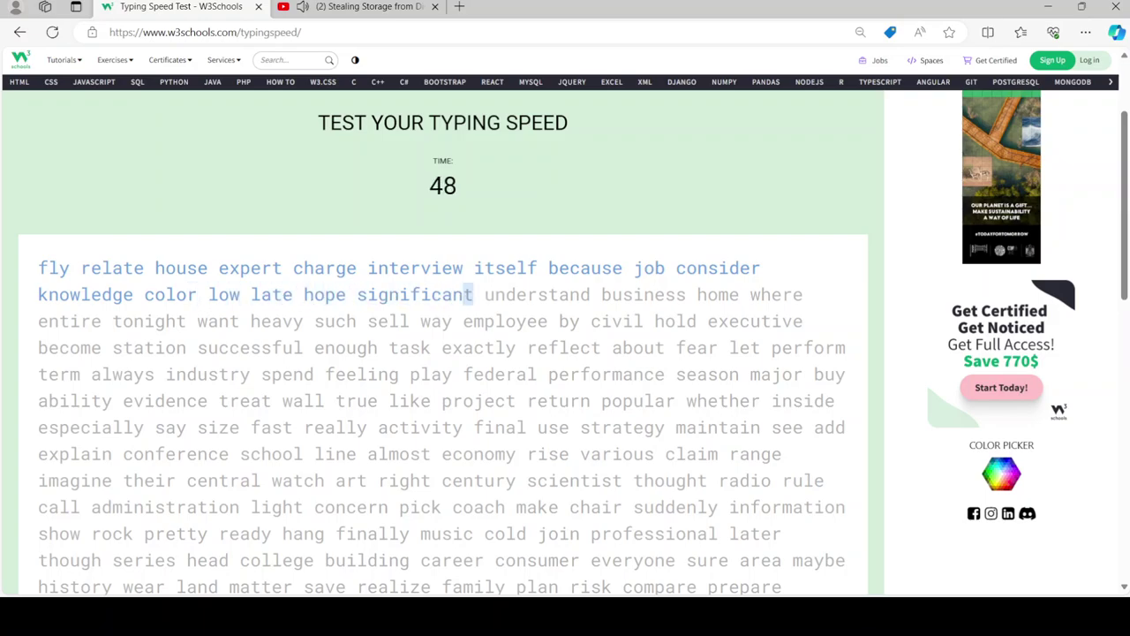
pyautogui.write('t und')
pyautogui.write('erstand busi')
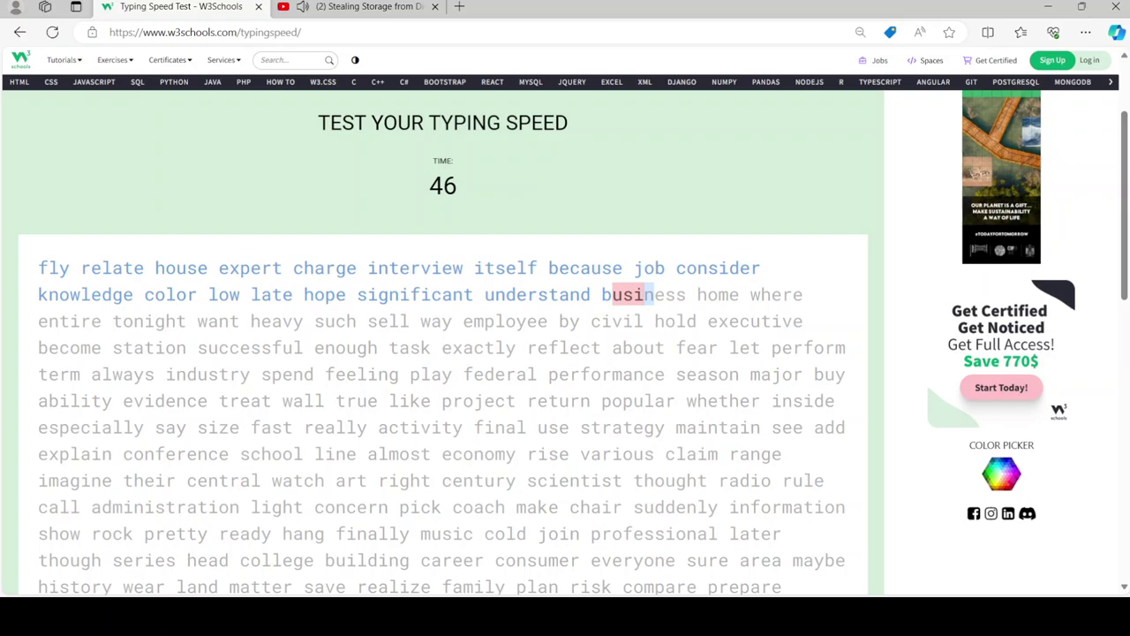
# Restart the typing test and type the word passage, correcting typos after 'colo' and around 'way'.
pyautogui.press('BackSpace')
pyautogui.press('BackSpace')
pyautogui.press('BackSpace')
pyautogui.press('F5')
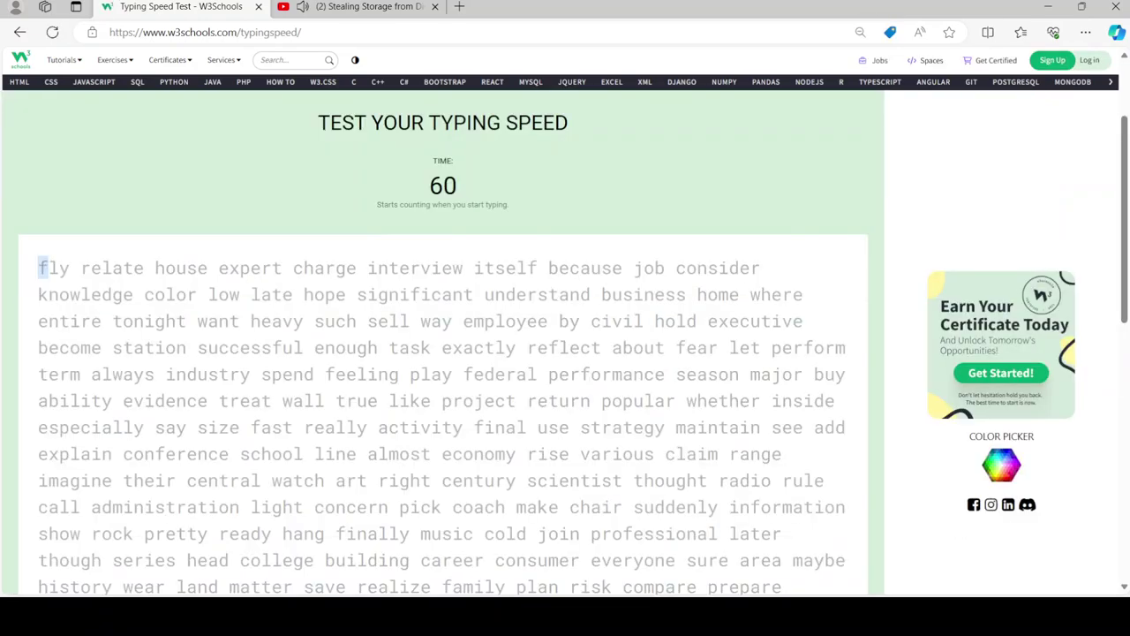
pyautogui.write('fly relate house ')
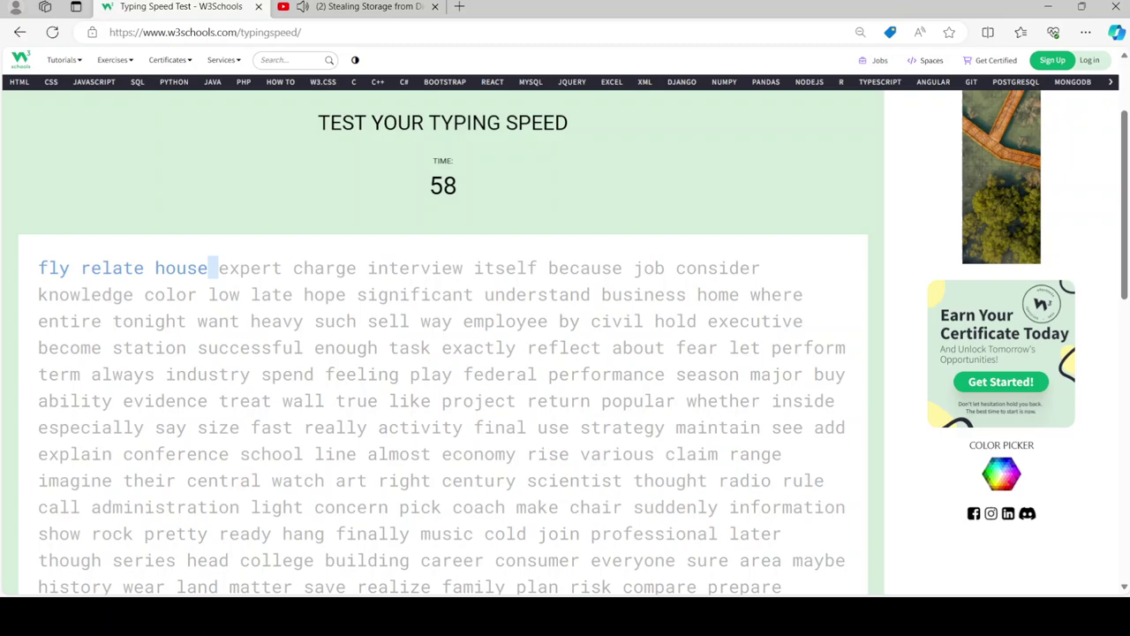
pyautogui.write('expert charge i')
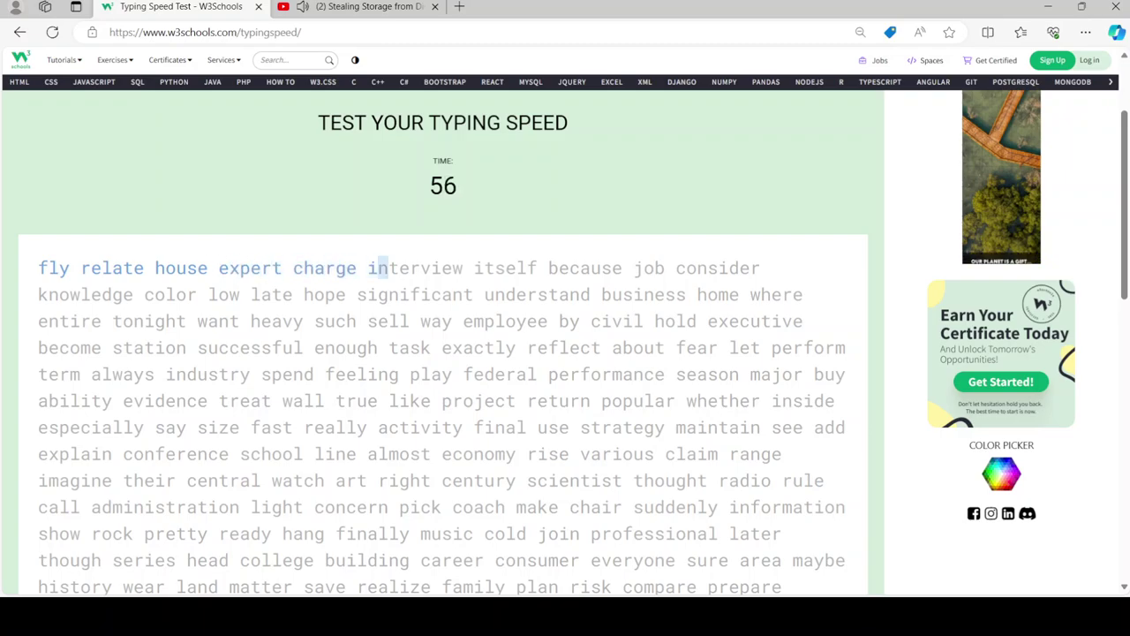
pyautogui.write('nterview itself becaus')
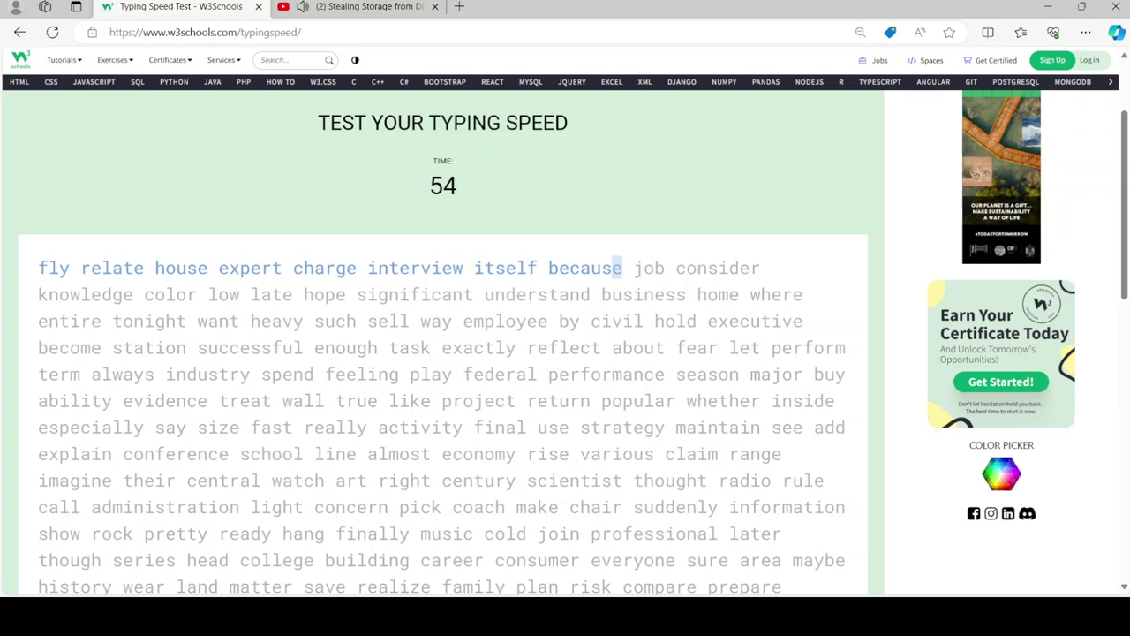
pyautogui.write('e job consider k')
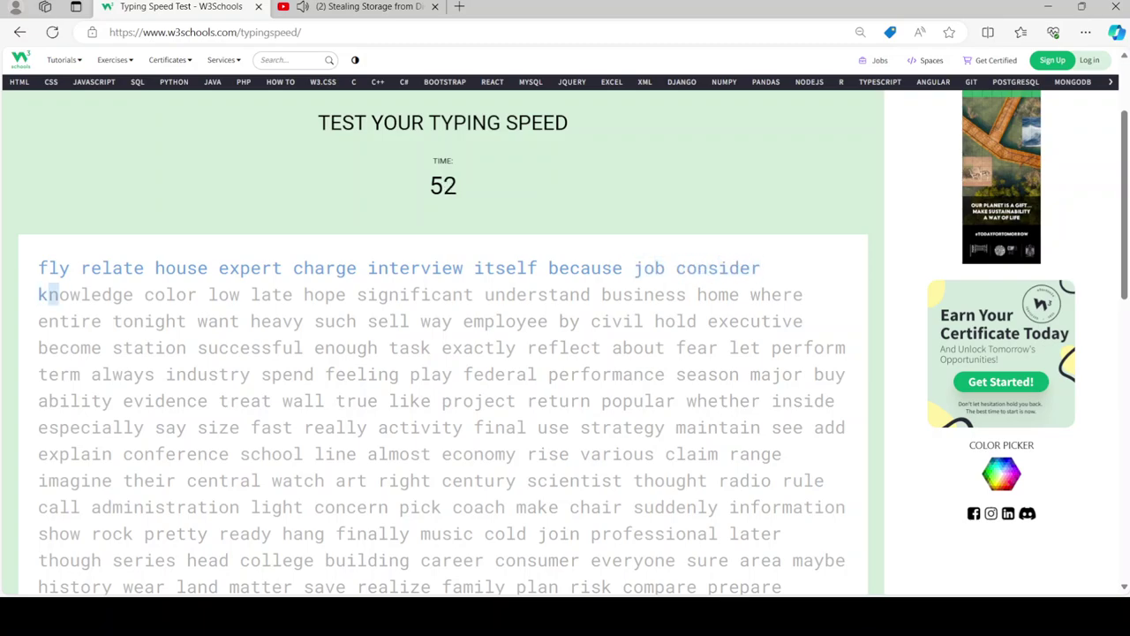
pyautogui.write('nowledge color l')
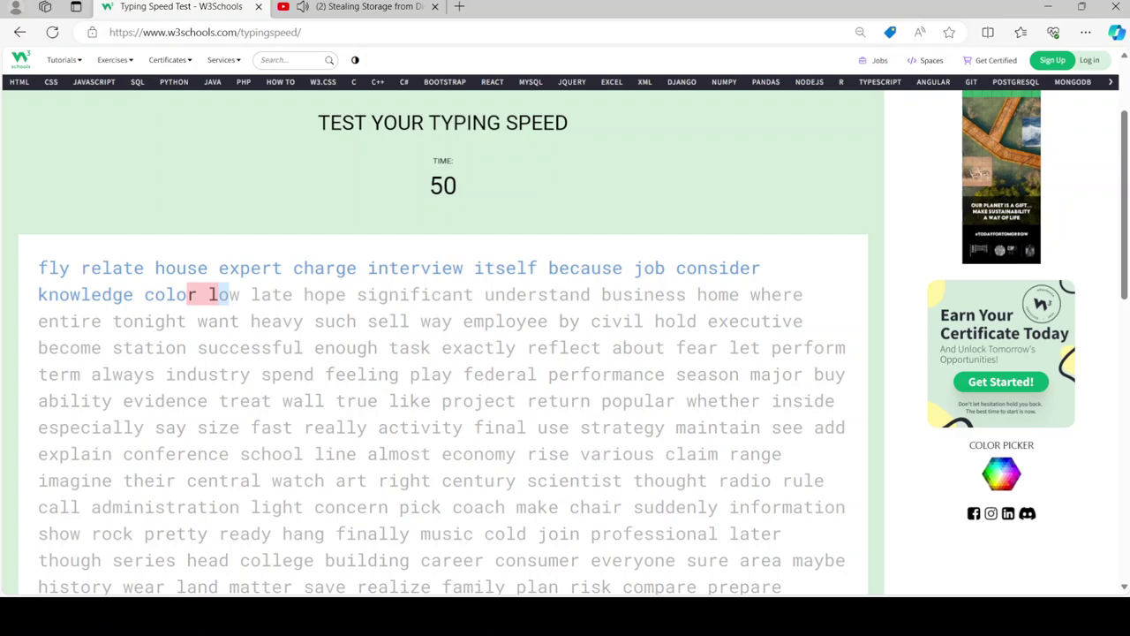
pyautogui.press('BackSpace')
pyautogui.press('BackSpace')
pyautogui.press('BackSpace')
pyautogui.write('r low late hope signifi')
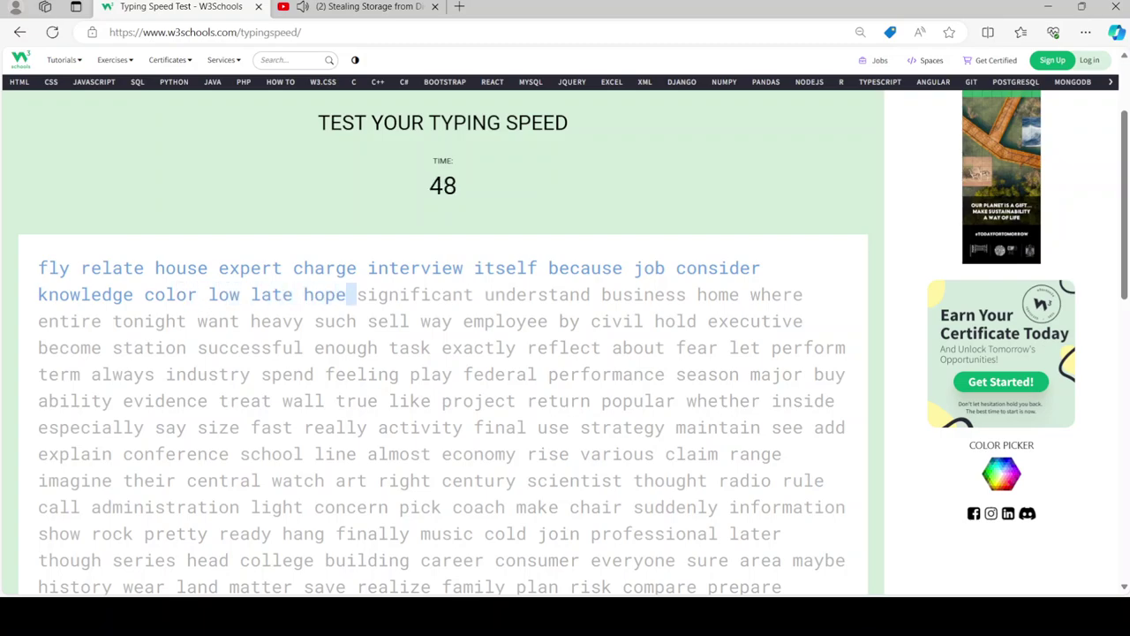
pyautogui.write('cant understand ')
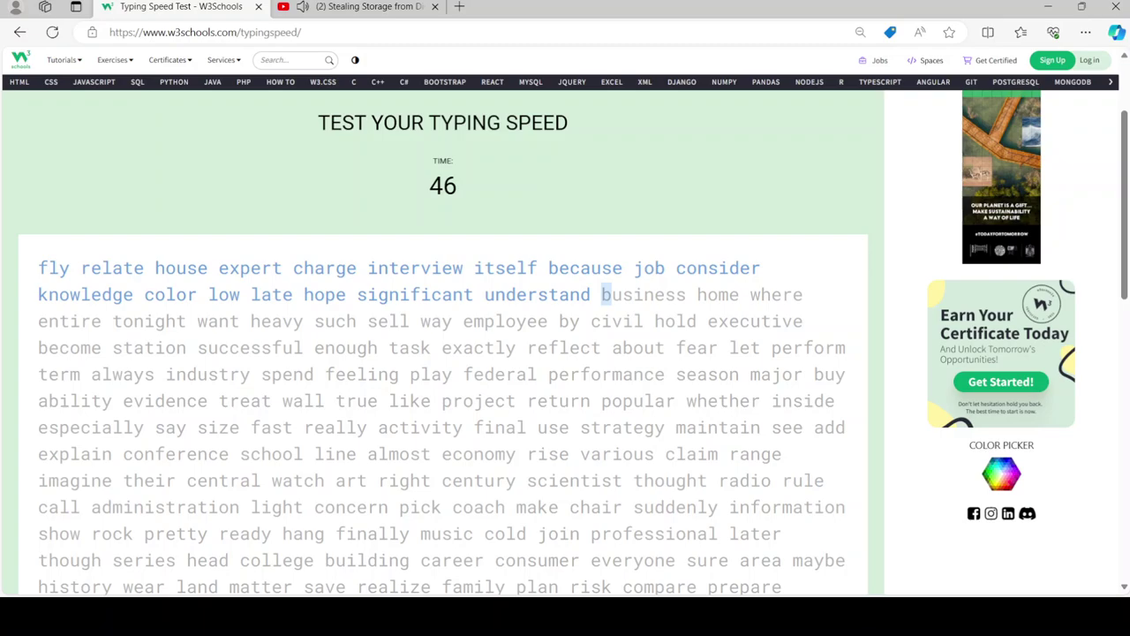
pyautogui.write('business home where entir')
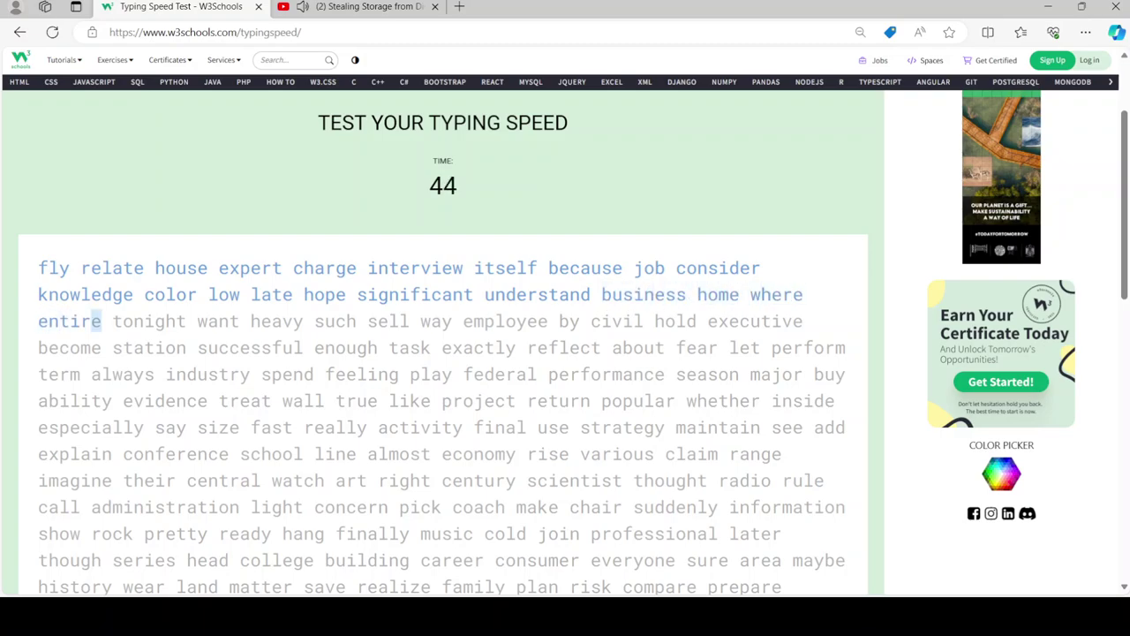
pyautogui.write('e tonight want heavy s')
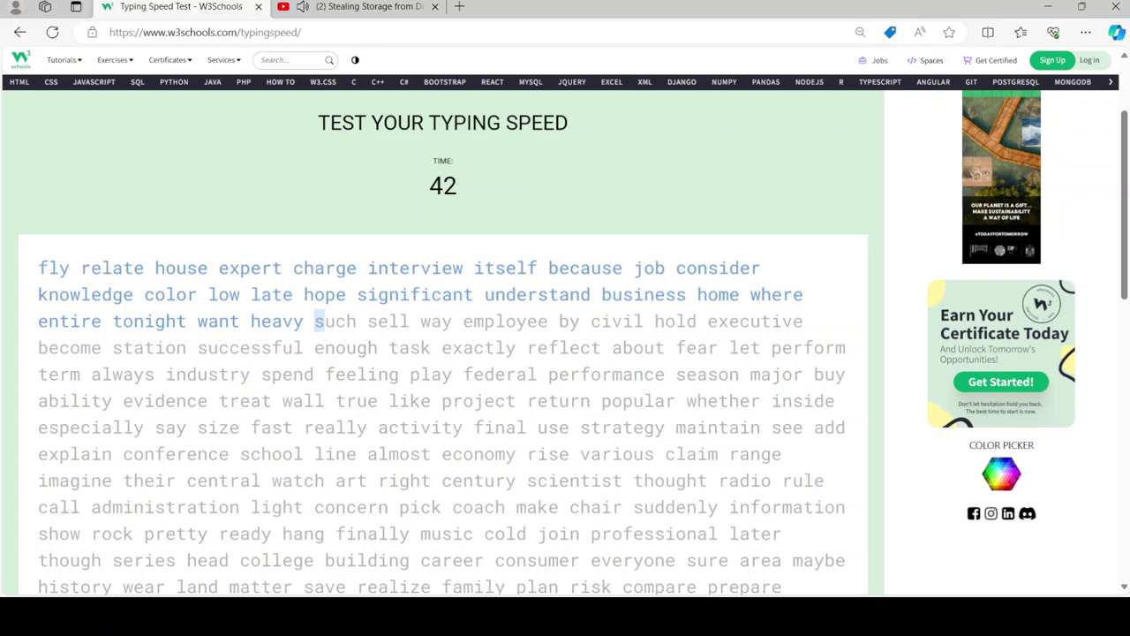
pyautogui.write('uch sell way em')
pyautogui.press('BackSpace')
pyautogui.press('BackSpace')
pyautogui.press('BackSpace')
pyautogui.write('y ')
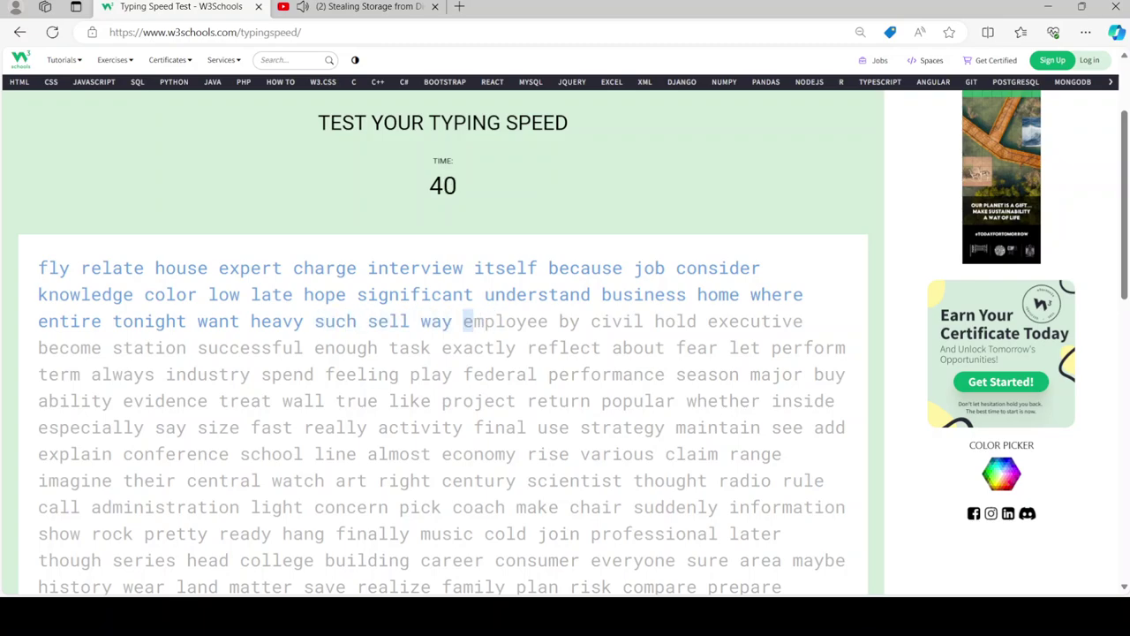
pyautogui.write('employee by civil hold e')
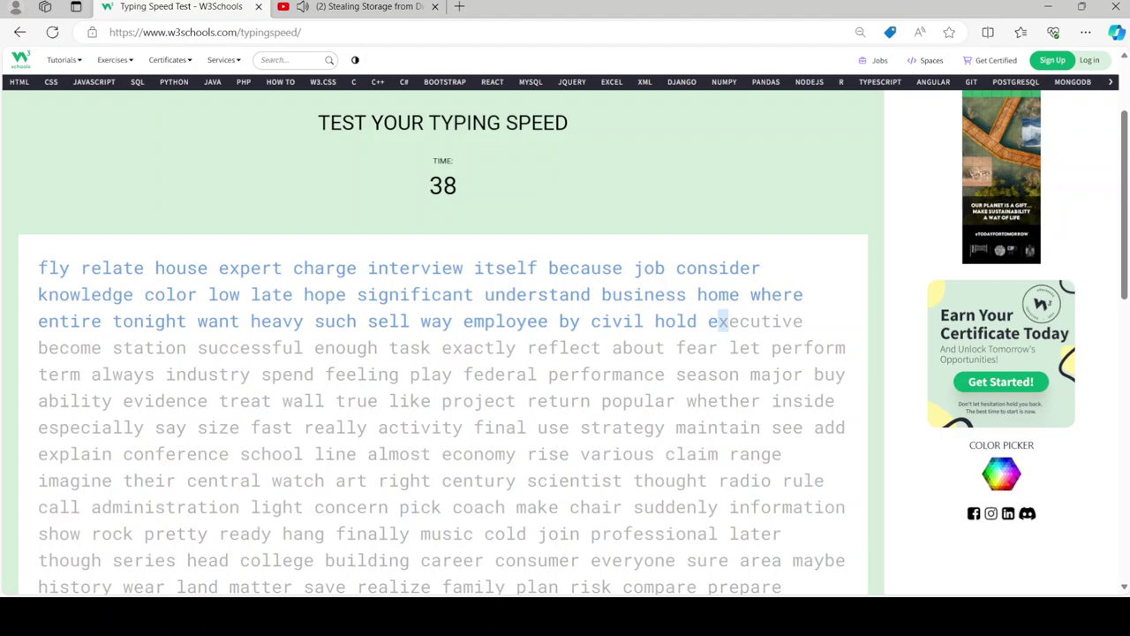
pyautogui.write('xecutive become station ')
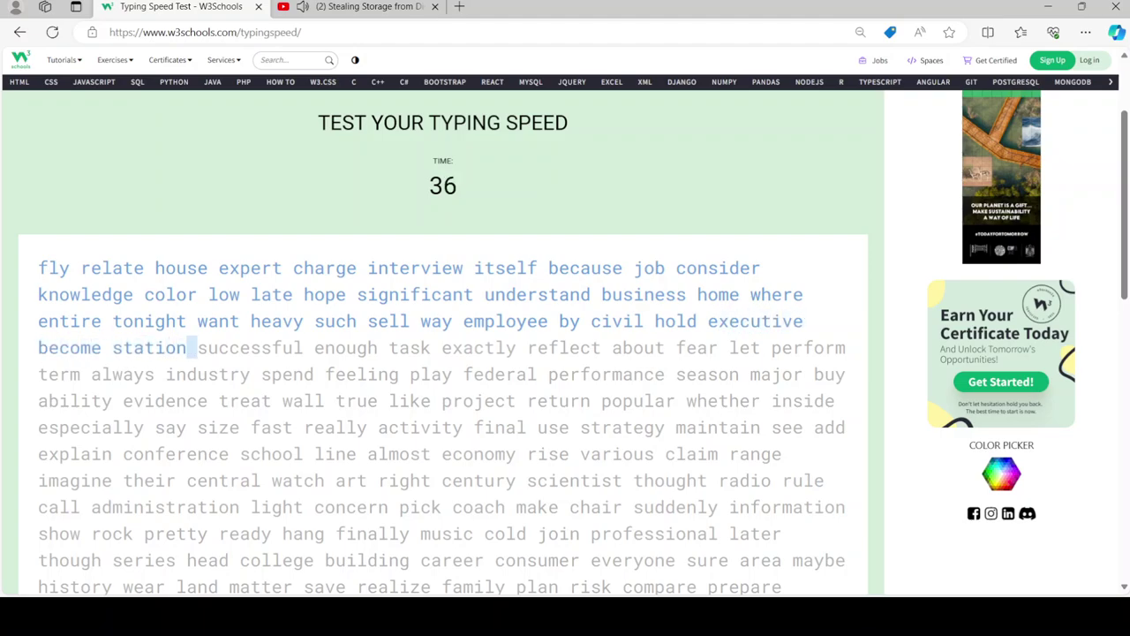
pyautogui.write('successful enough t')
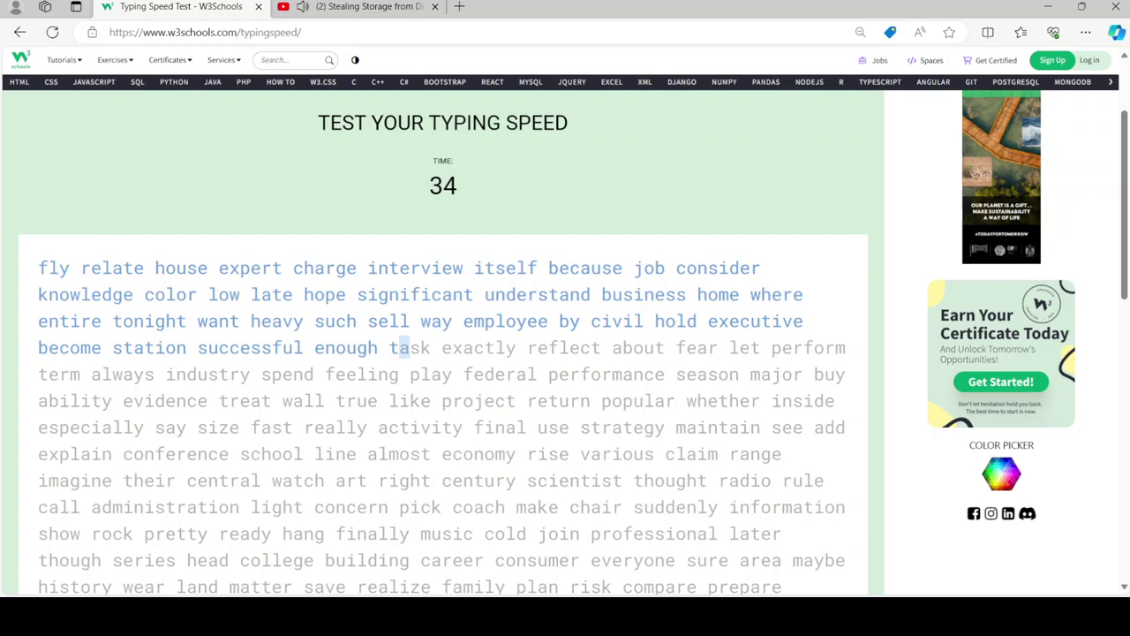
pyautogui.write('ask exactly re')
pyautogui.press('BackSpace')
pyautogui.write('refl')
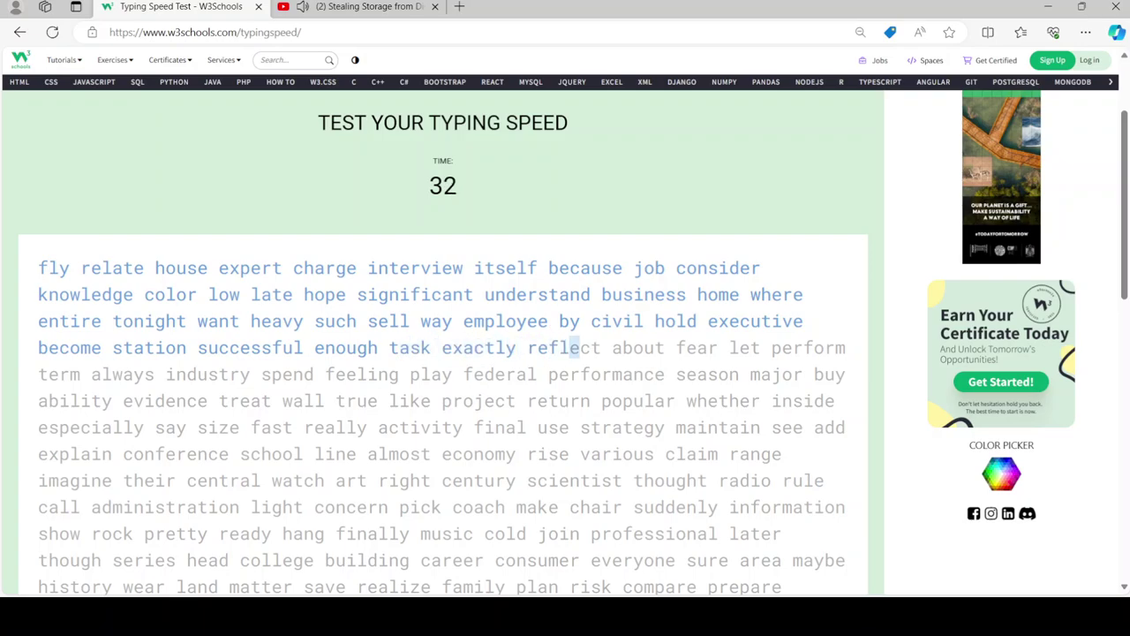
pyautogui.write('ect about fear let ')
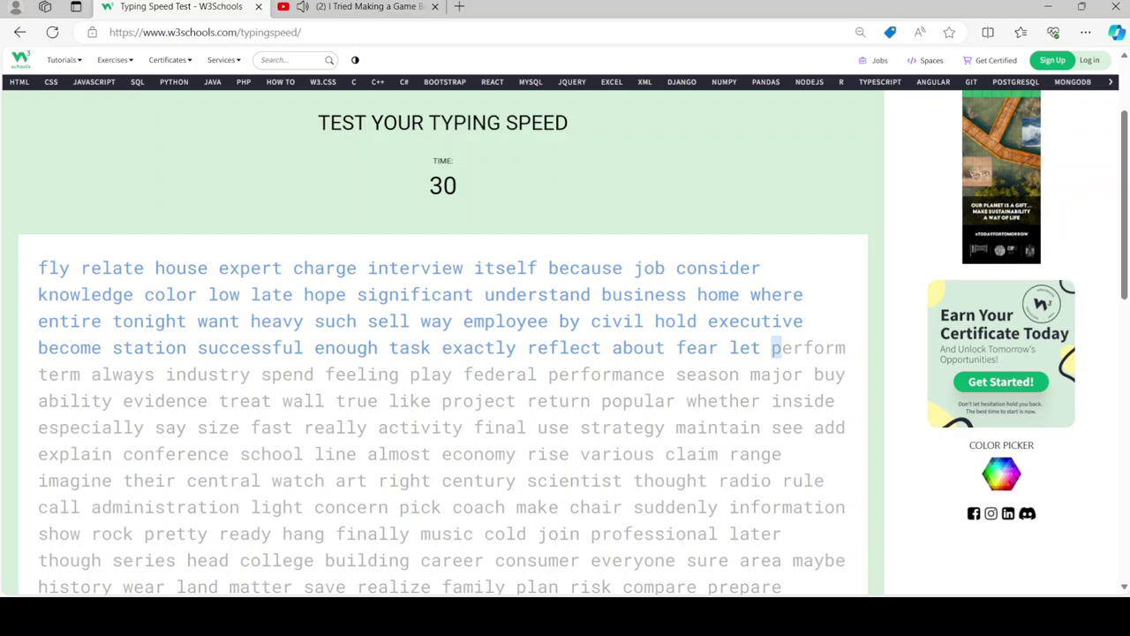
pyautogui.write('perform term always ind')
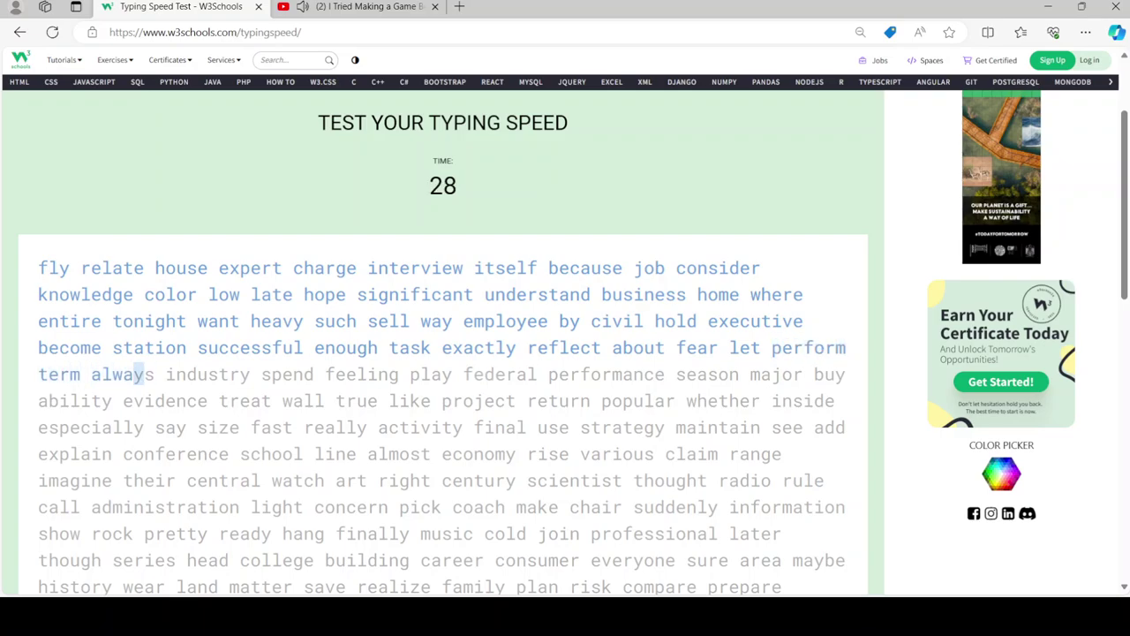
pyautogui.write('ustry spend feel')
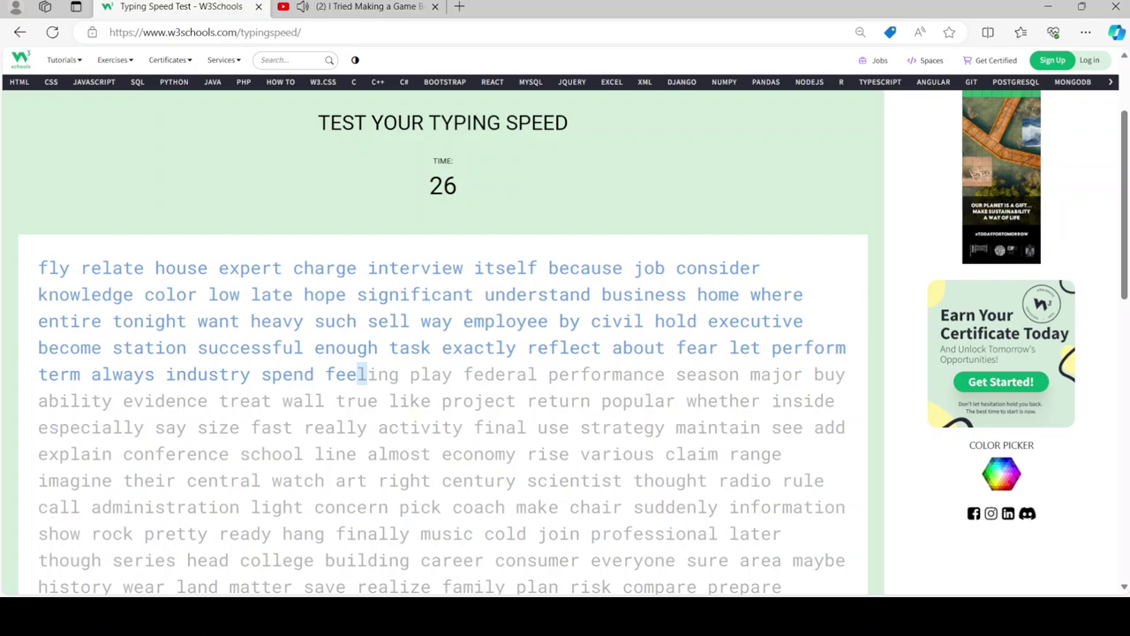
pyautogui.write('ing play federal ')
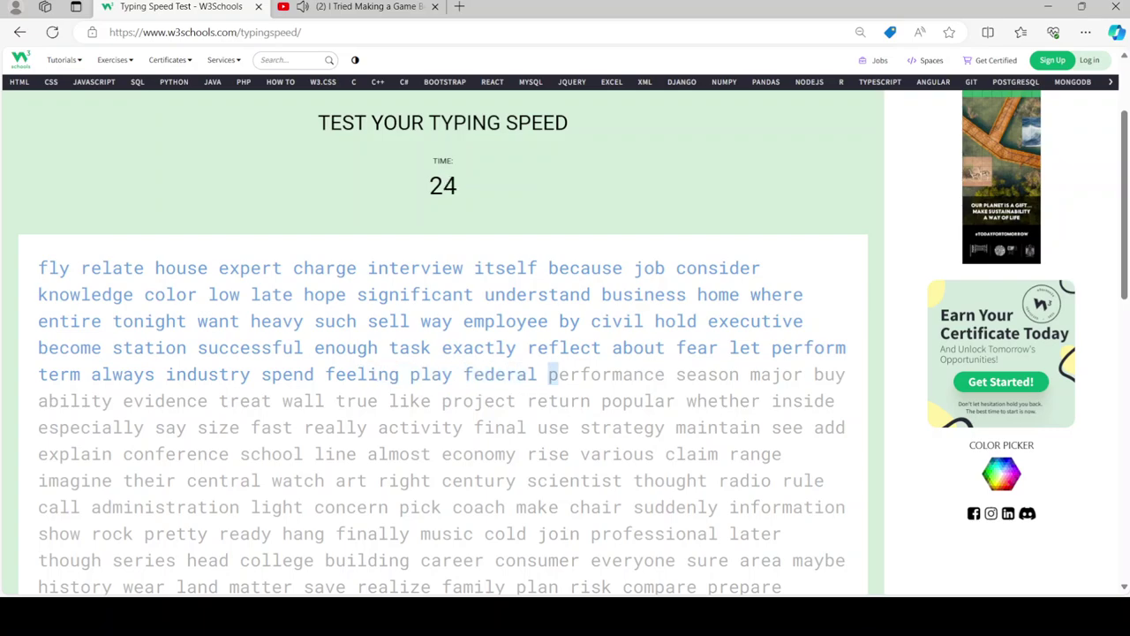
pyautogui.write('performance season major buy ab')
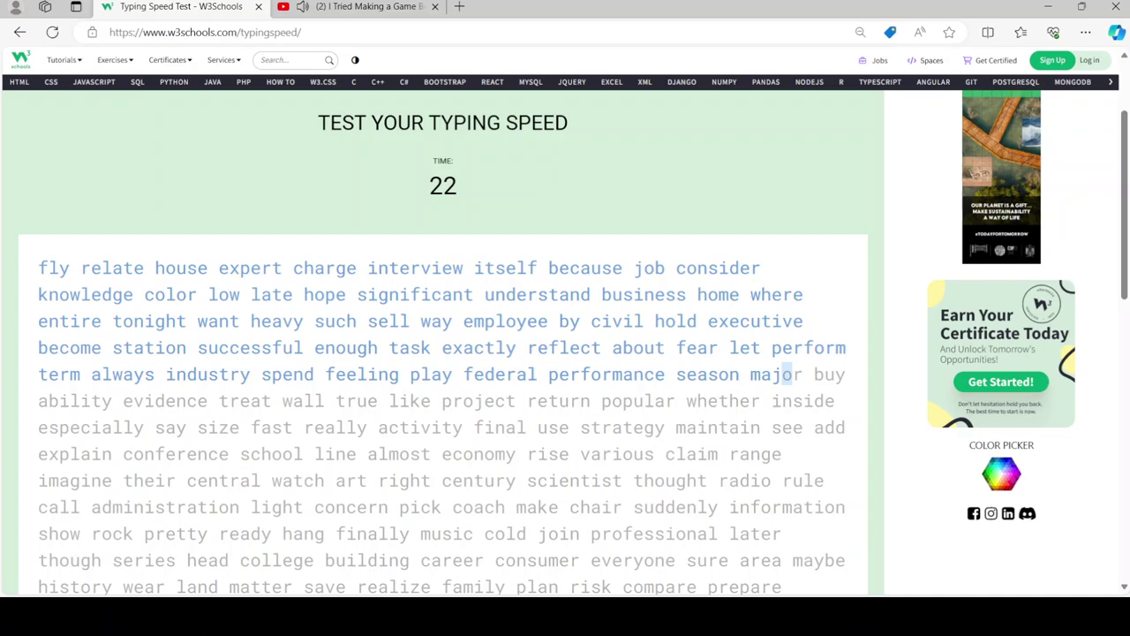
pyautogui.write('ility evidence')
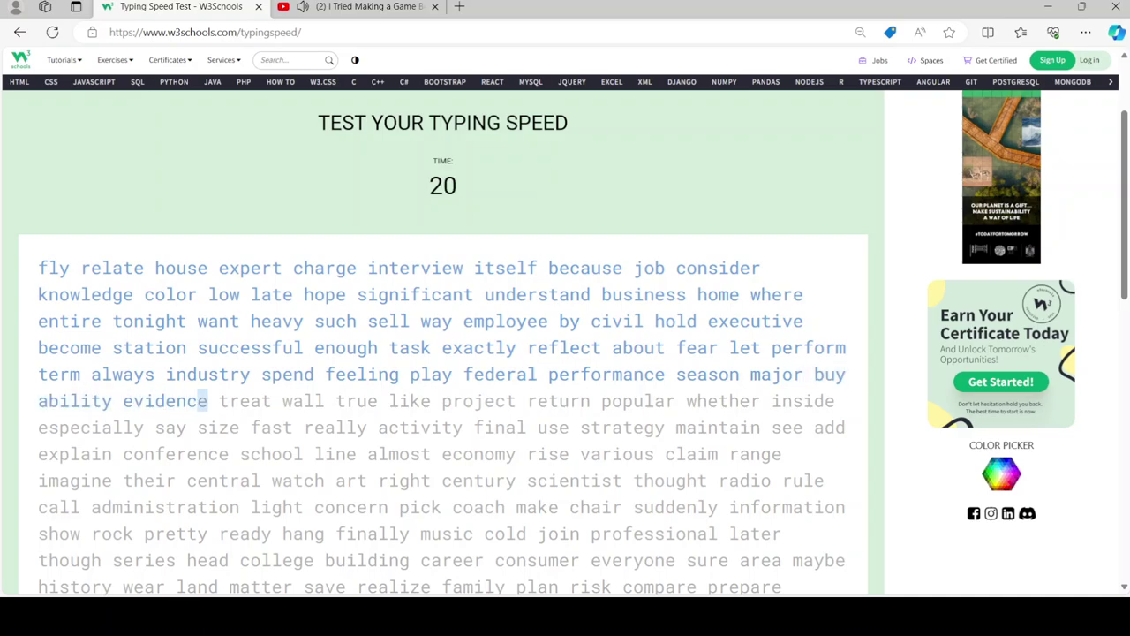
pyautogui.write(' treat wall true lik')
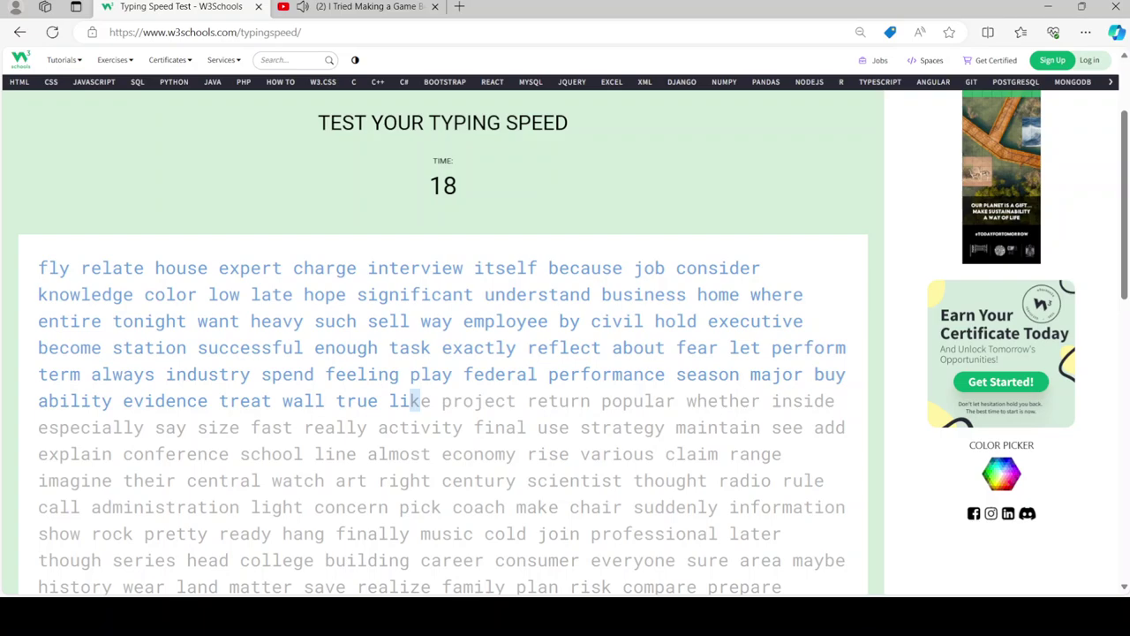
pyautogui.write('e project return popula')
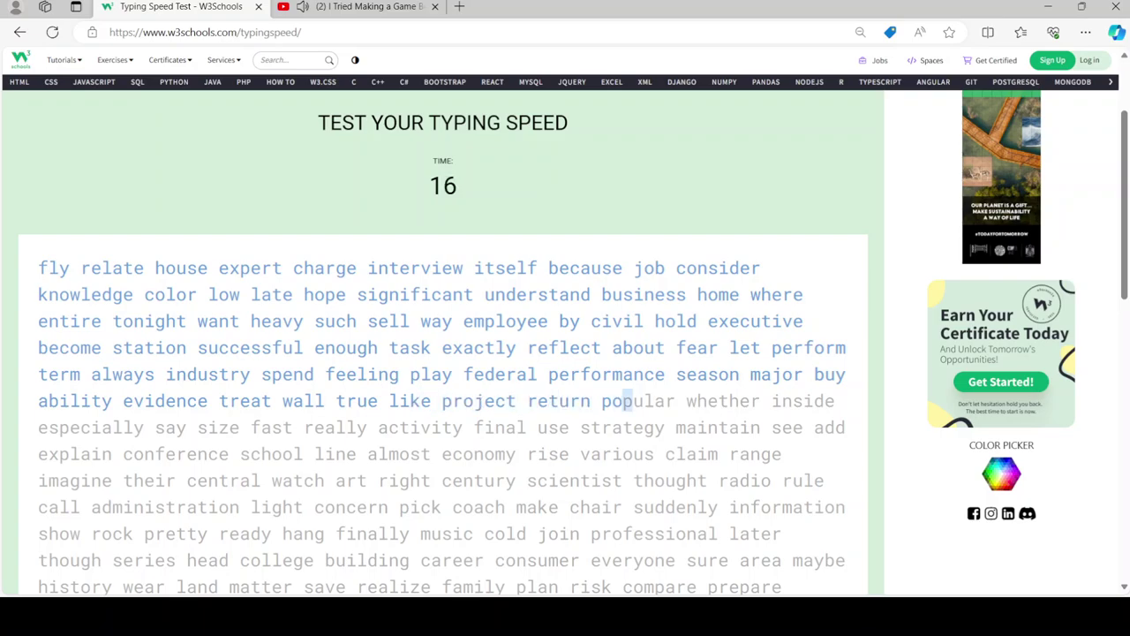
pyautogui.write('r whether insid')
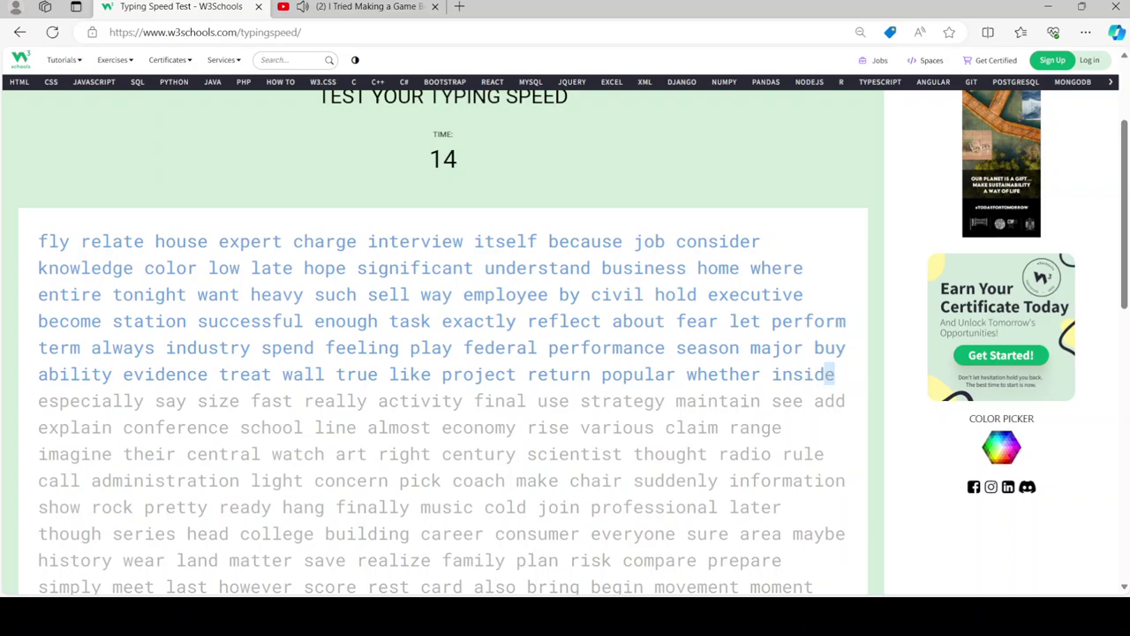
pyautogui.write('e especially say size fast r')
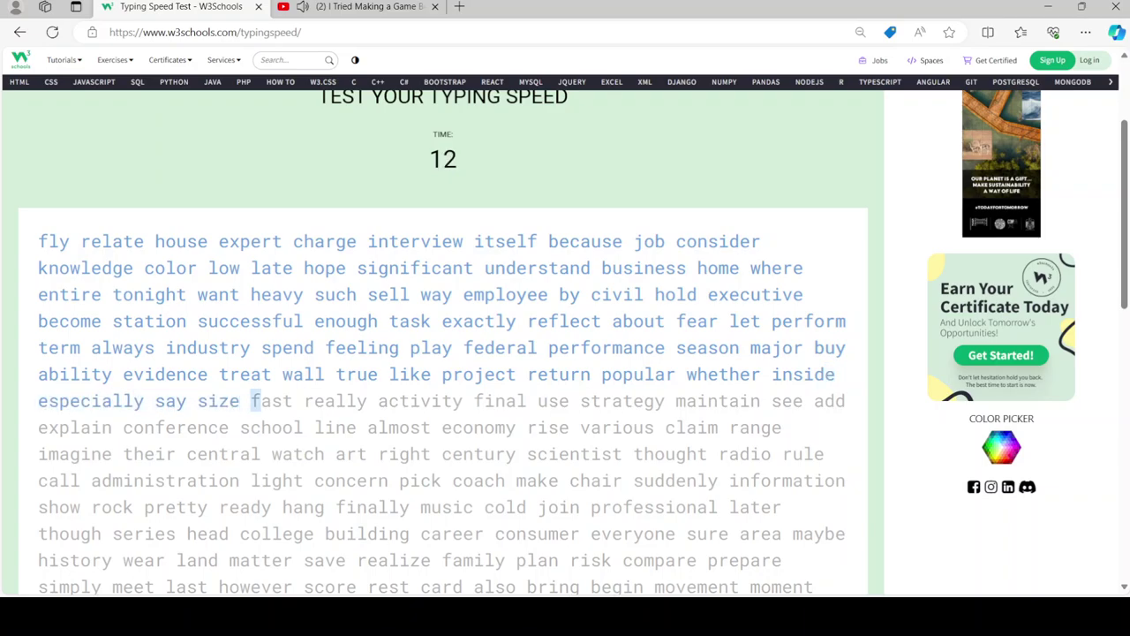
pyautogui.write('eally activity ')
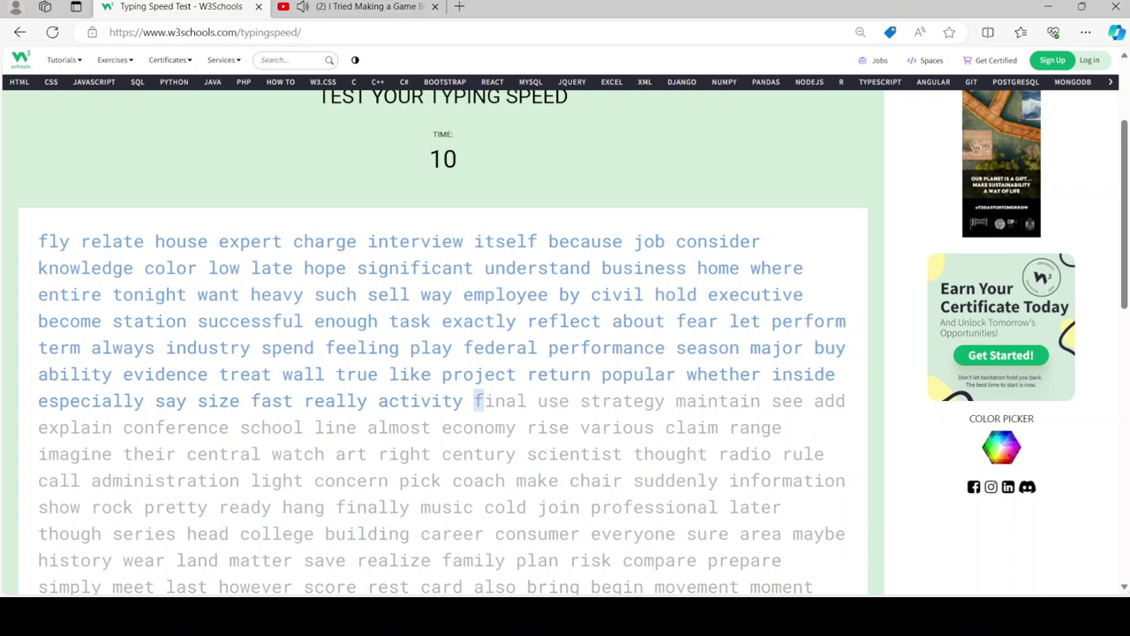
pyautogui.write('final u')
pyautogui.press('BackSpace')
pyautogui.press('BackSpace')
pyautogui.write('usee stra')
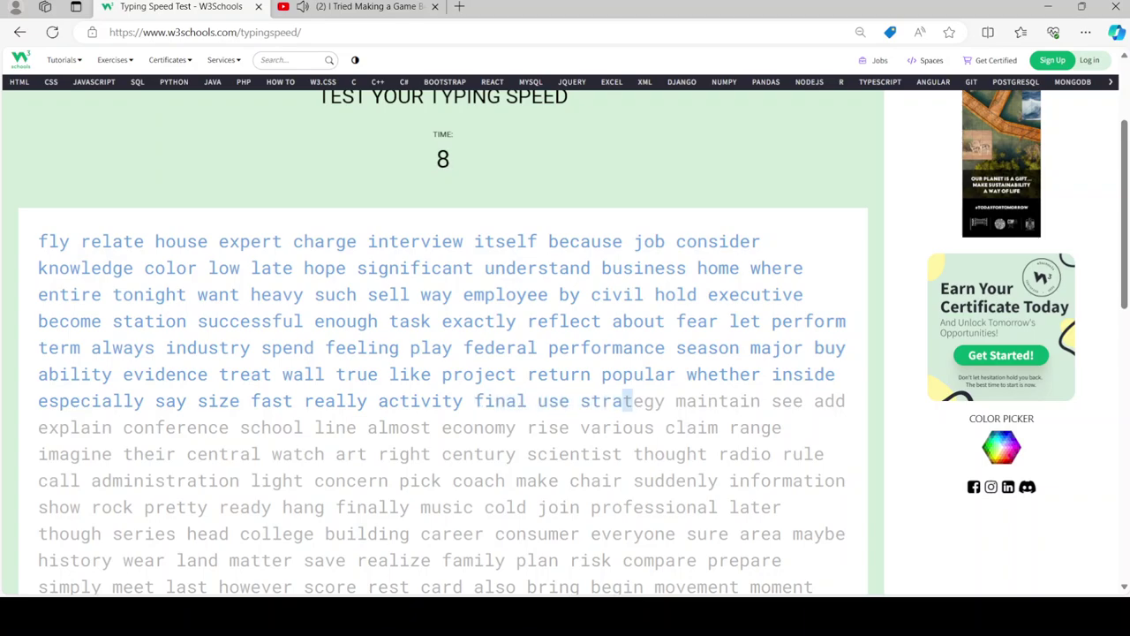
pyautogui.write('tegy mai')
pyautogui.press('BackSpace')
pyautogui.press('BackSpace')
pyautogui.press('BackSpace')
pyautogui.write('main')
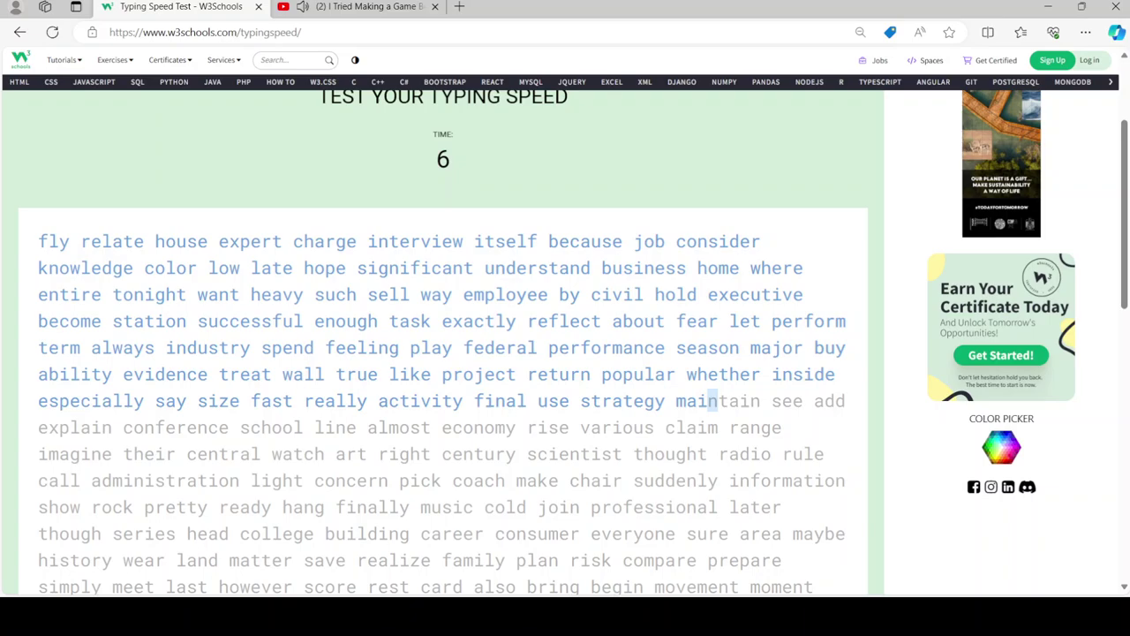
pyautogui.write('tain see add explain ')
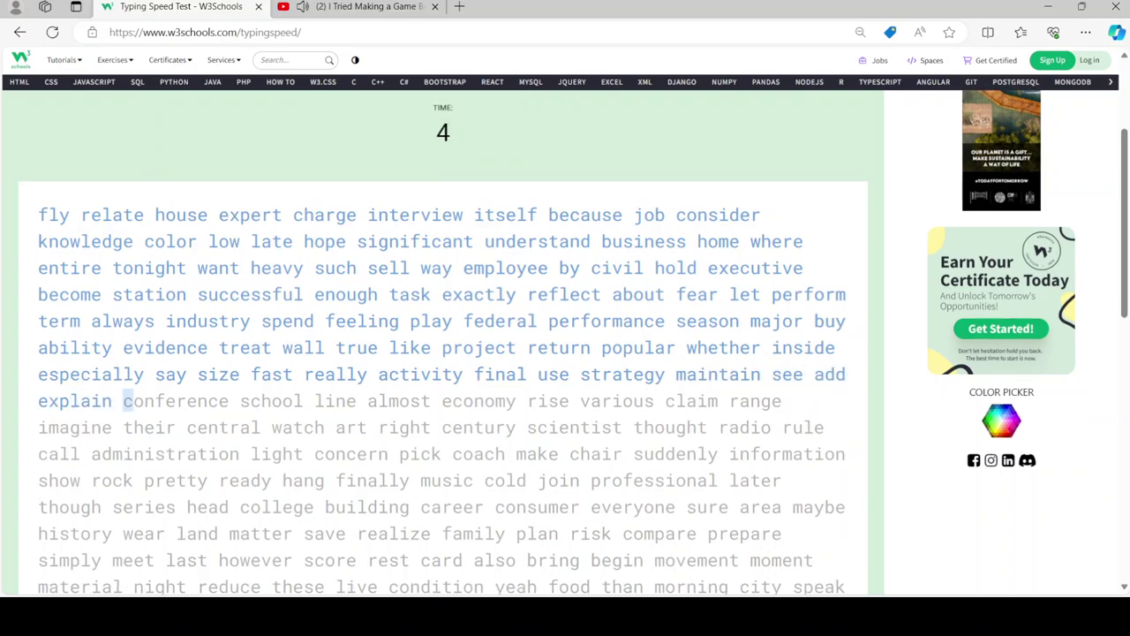
pyautogui.write('conference schoo')
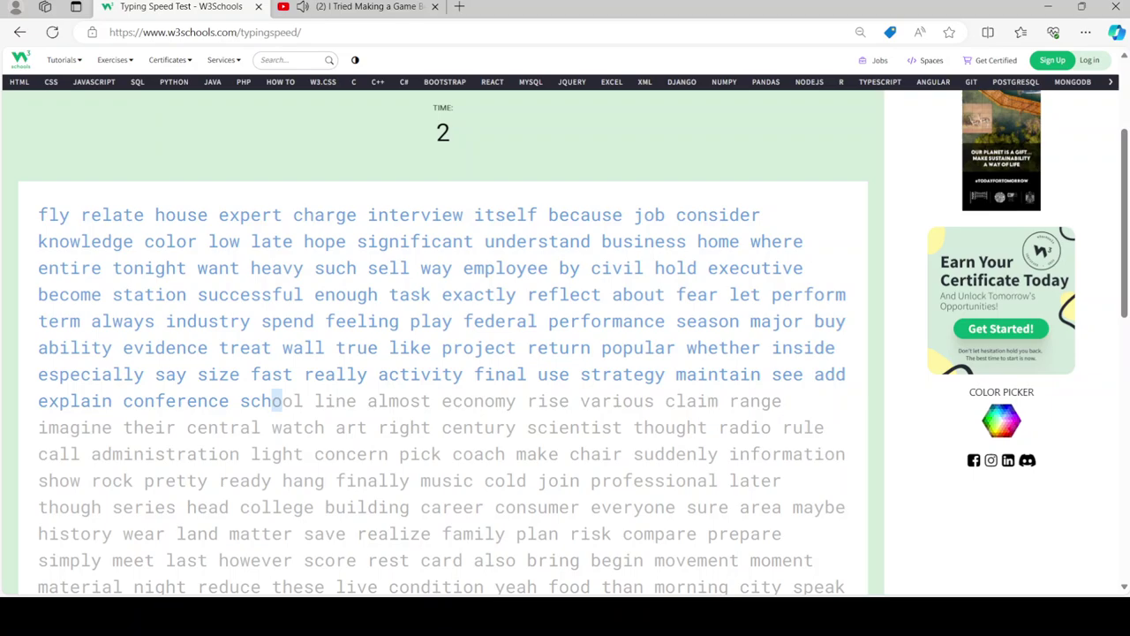
pyautogui.write('l line')
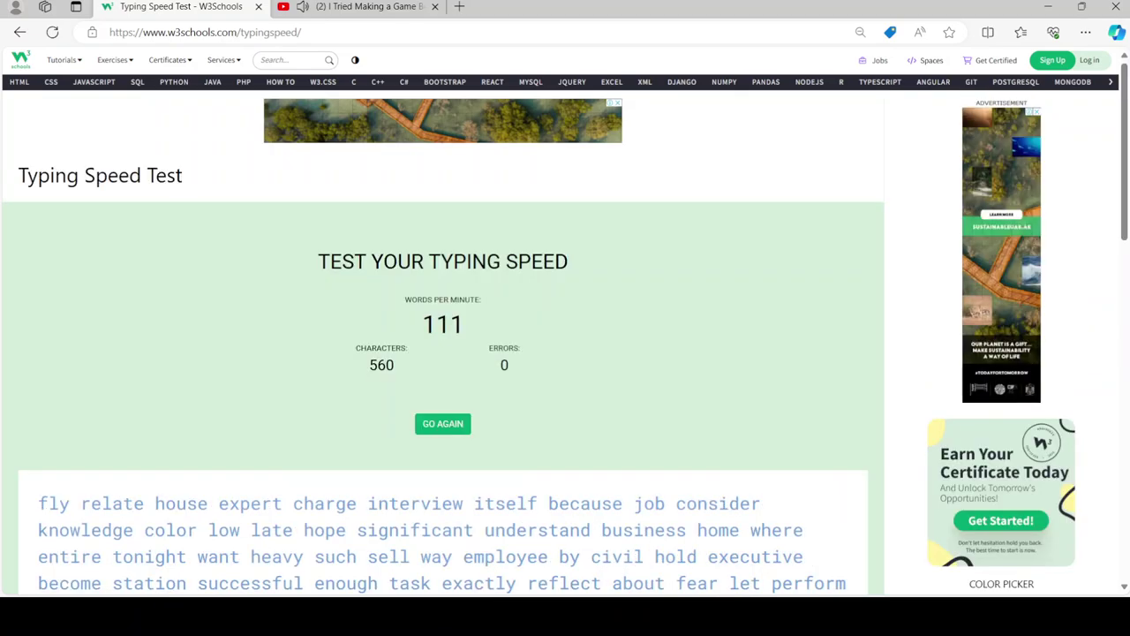